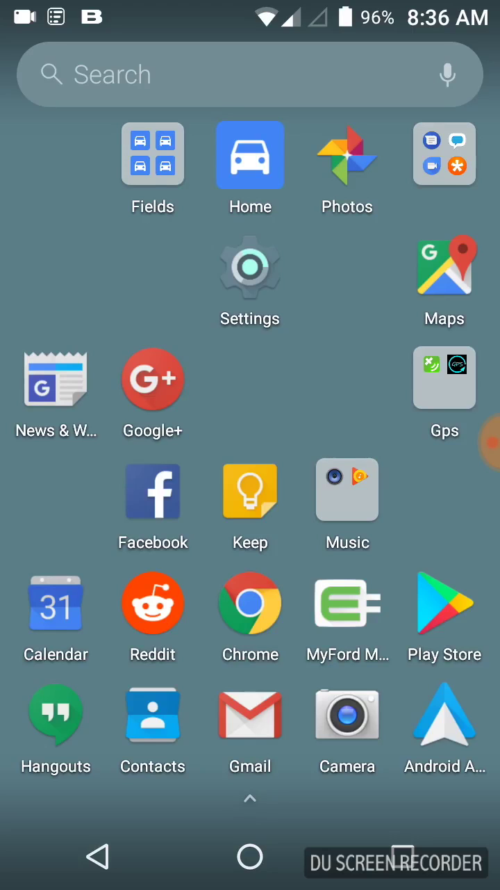
Step: Find the Settings app in the app drawer and launch it
scroll(251, 445, "down", 5)
scroll(250, 445, "down", 2)
scroll(251, 445, "up", 5)
left_click(251, 267)
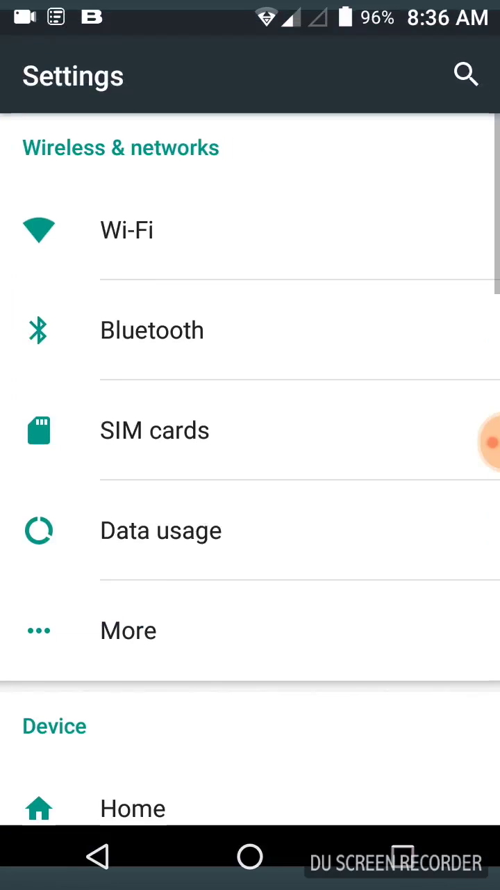
Step: Turn Bluetooth on and confirm SYNC has Phone audio and Media audio enabled
left_click(250, 328)
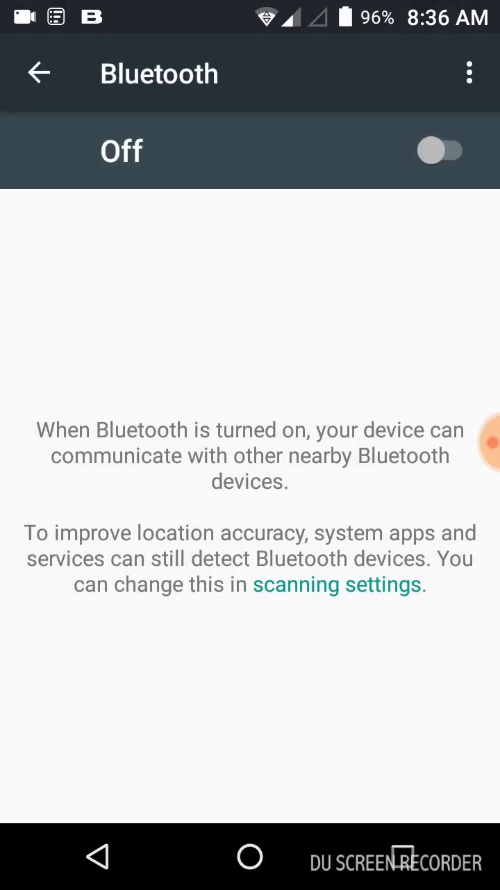
left_click(440, 151)
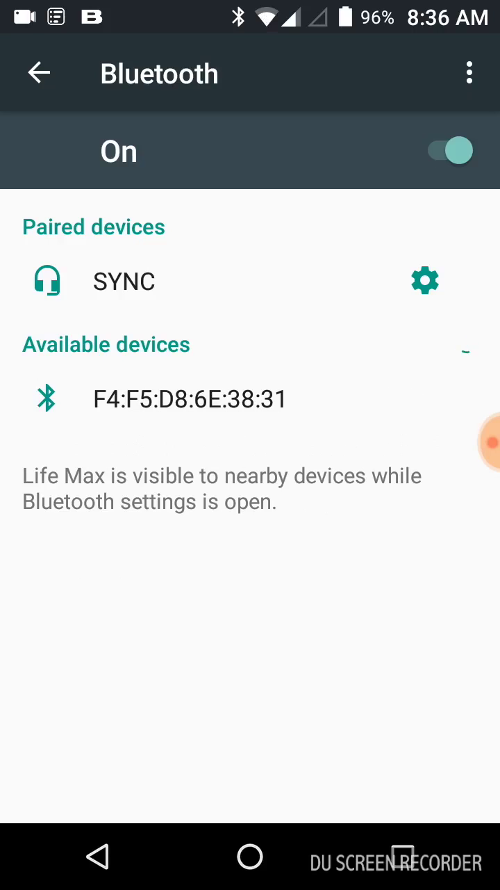
left_click(425, 280)
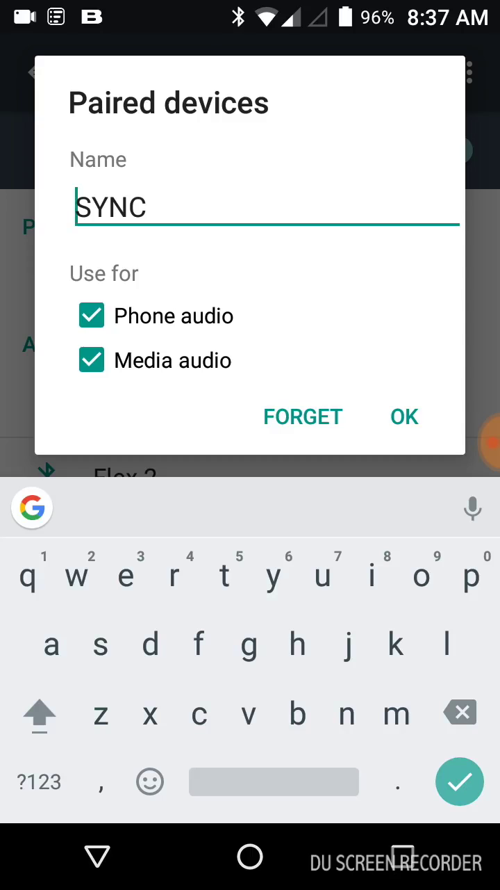
left_click(405, 416)
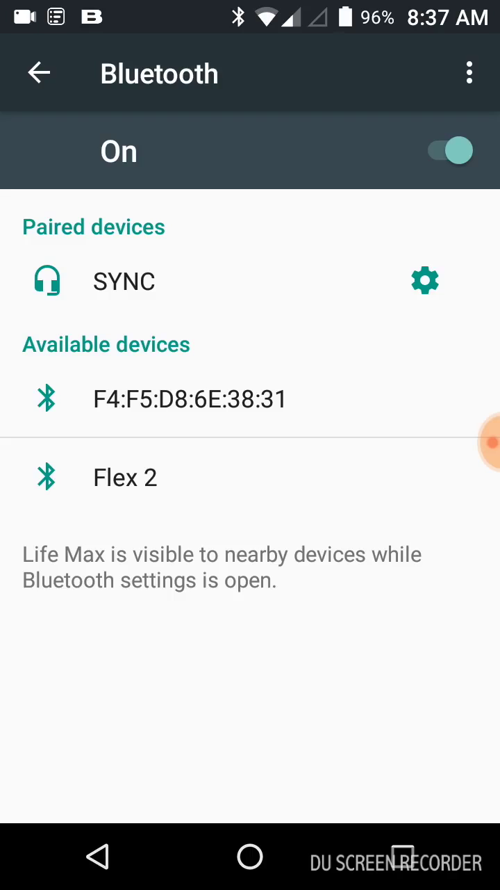
Step: Switch Bluetooth off
left_click(451, 151)
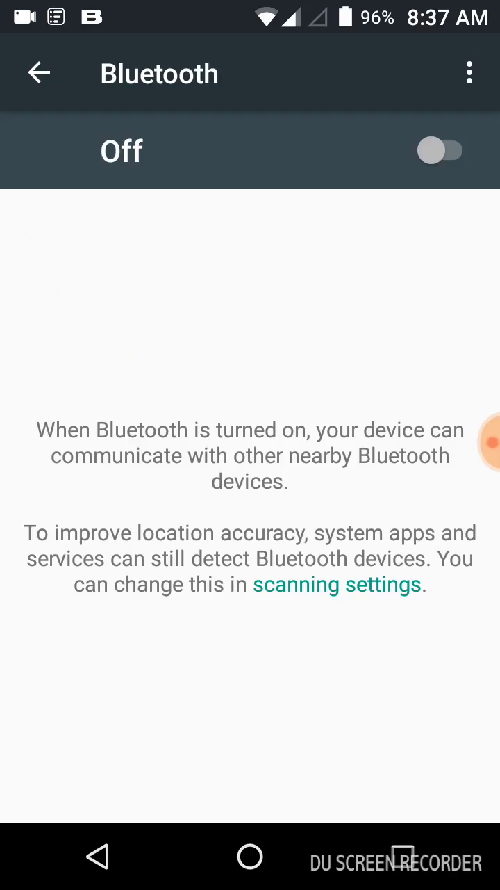
Step: Confirm Bluetooth scanning is off in scanning settings, then go to the home screen
left_click(338, 584)
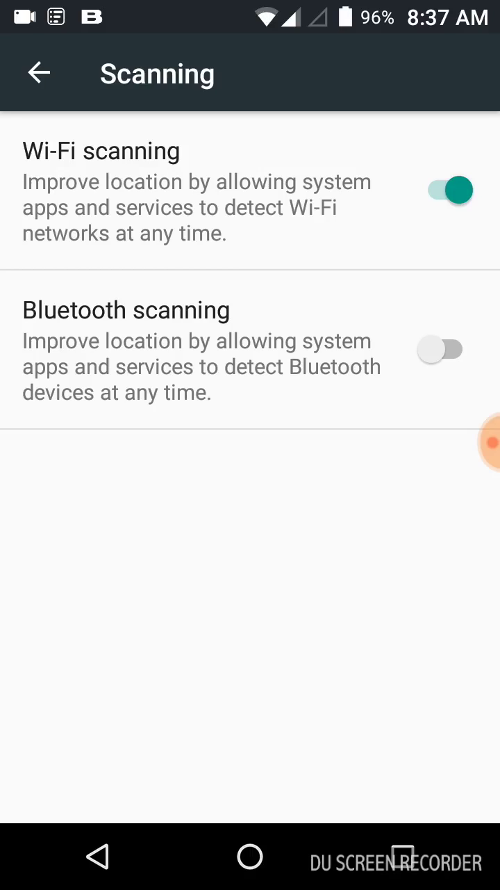
left_click(250, 856)
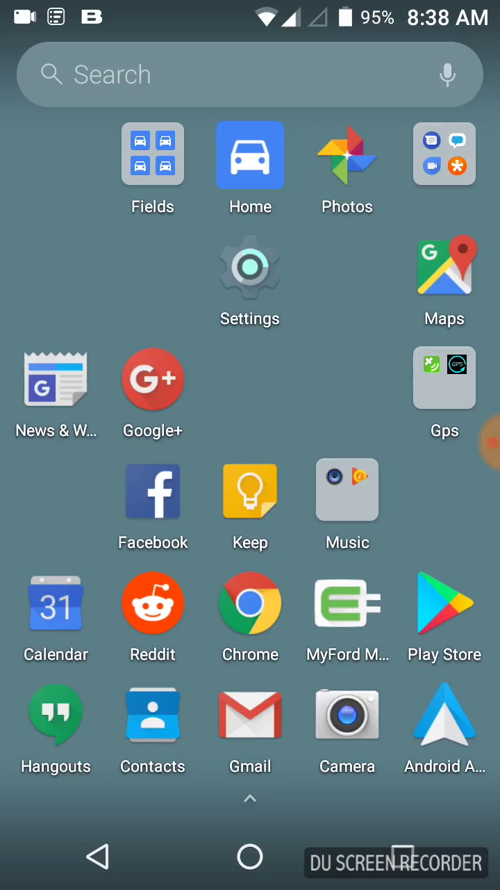
Step: Answer the incoming call from the notification
left_click(376, 134)
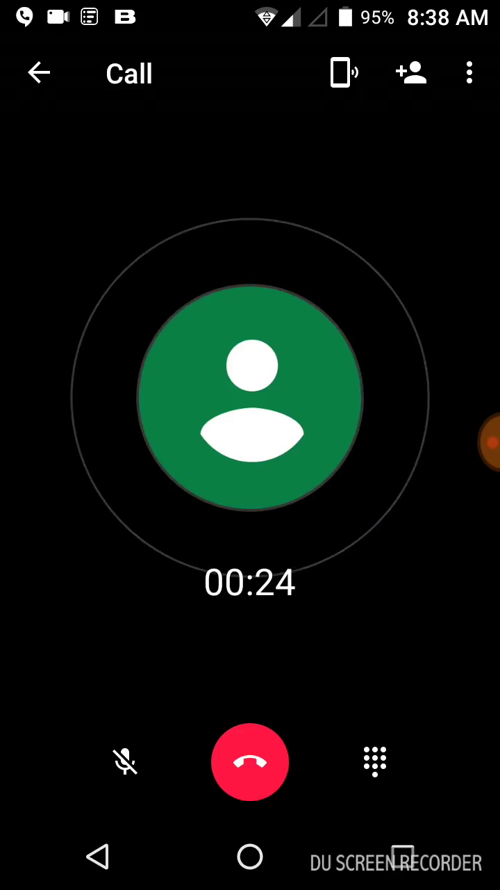
Step: Mute the microphone until the call ends, then go to the home screen
left_click(125, 762)
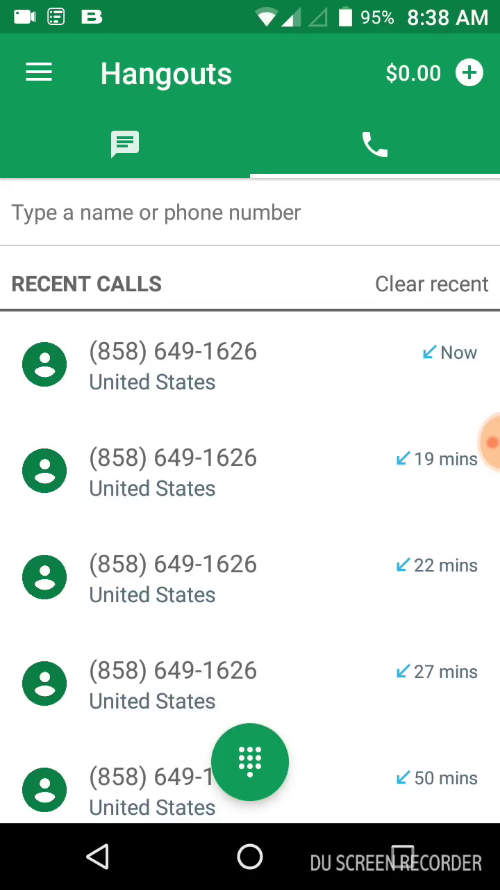
left_click(250, 856)
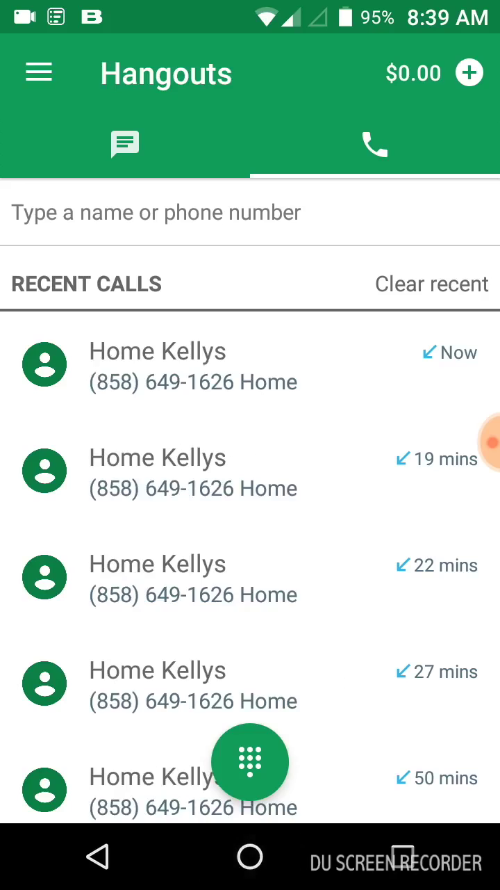